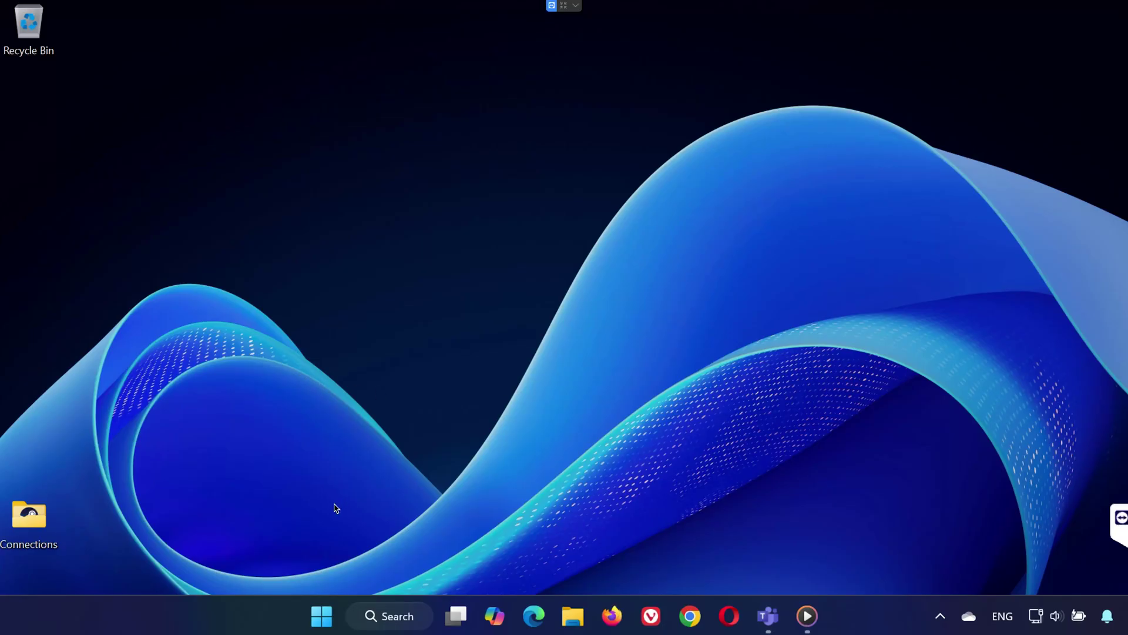
# Confirm Microsoft Teams has microphone access under Privacy & security > Microphone
pyautogui.click(322, 615)
pyautogui.write('se')
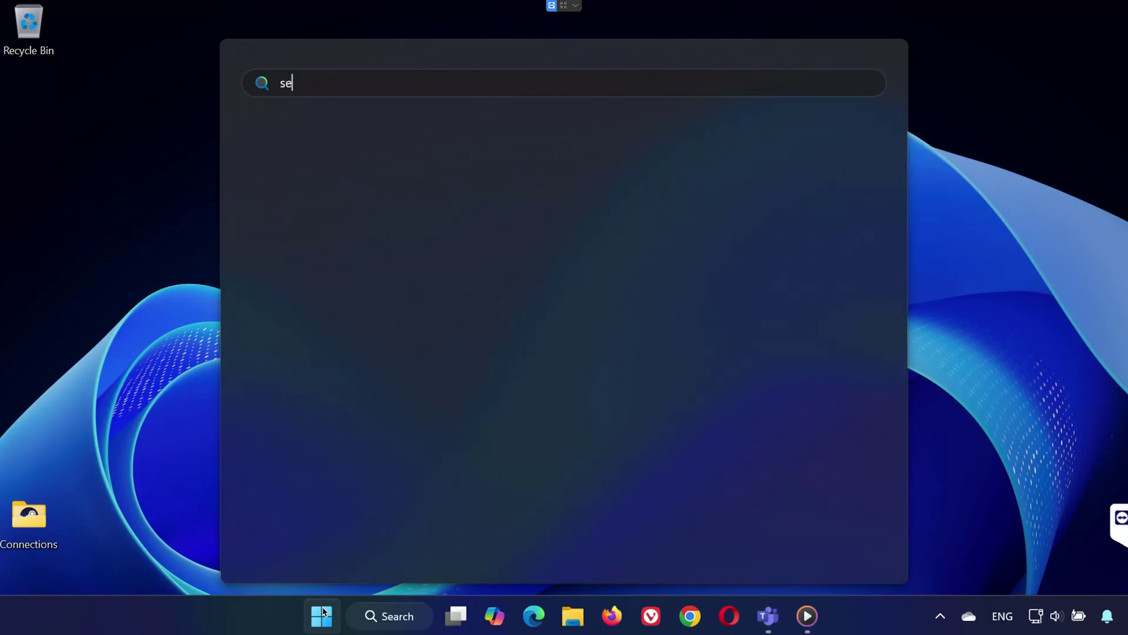
pyautogui.write('ttings')
pyautogui.press('Return')
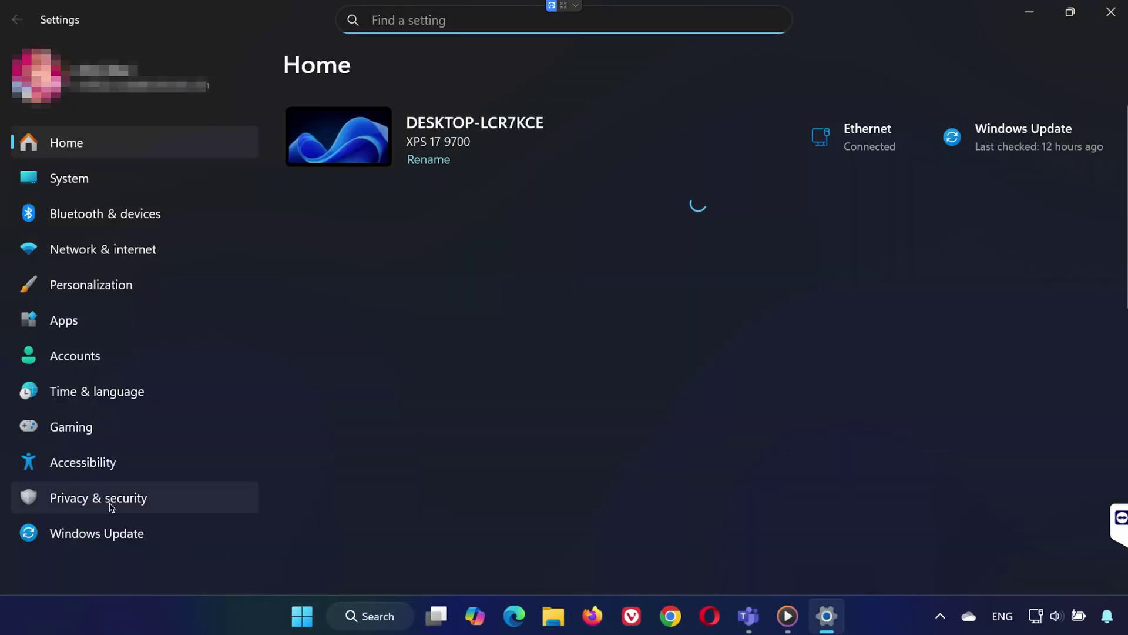
pyautogui.click(105, 502)
pyautogui.scroll(-2, 405, 377)
pyautogui.scroll(-5, 405, 377)
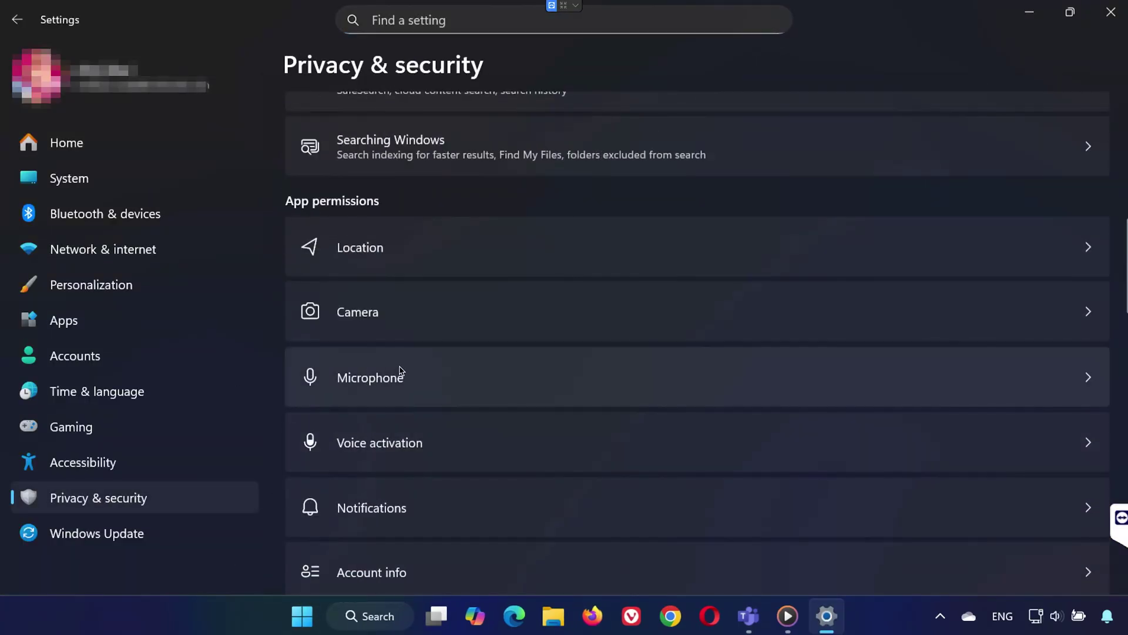
pyautogui.click(405, 377)
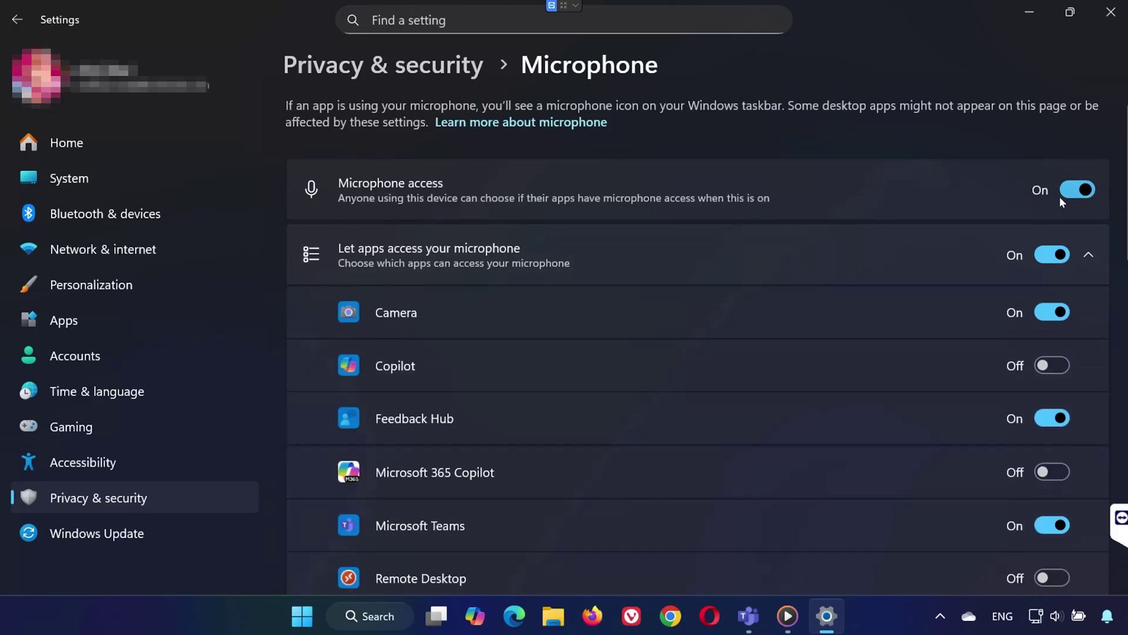
pyautogui.scroll(-2, 647, 364)
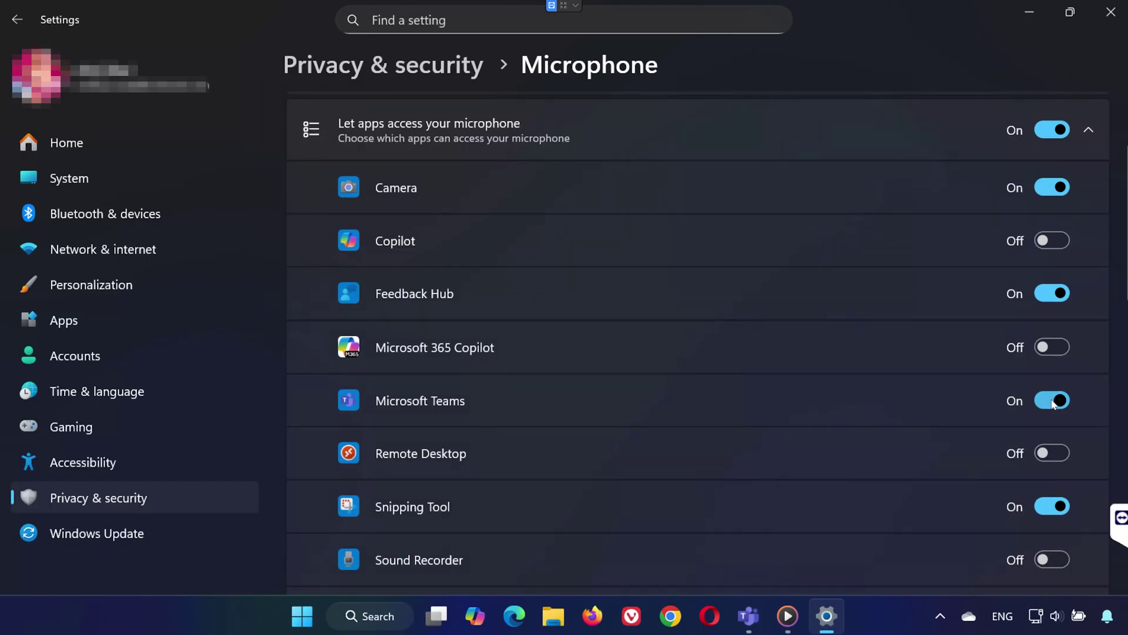
# Close Settings and reopen it on the System > Sound page via a 'sound settings' search
pyautogui.click(1111, 14)
pyautogui.click(320, 617)
pyautogui.write('sound ')
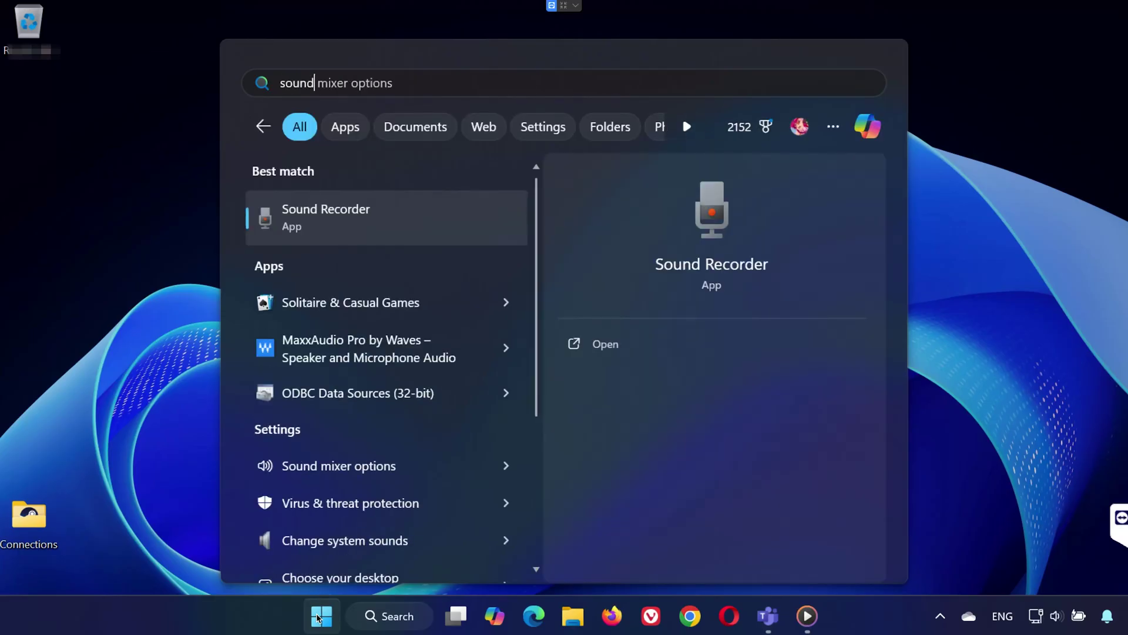
pyautogui.write('se')
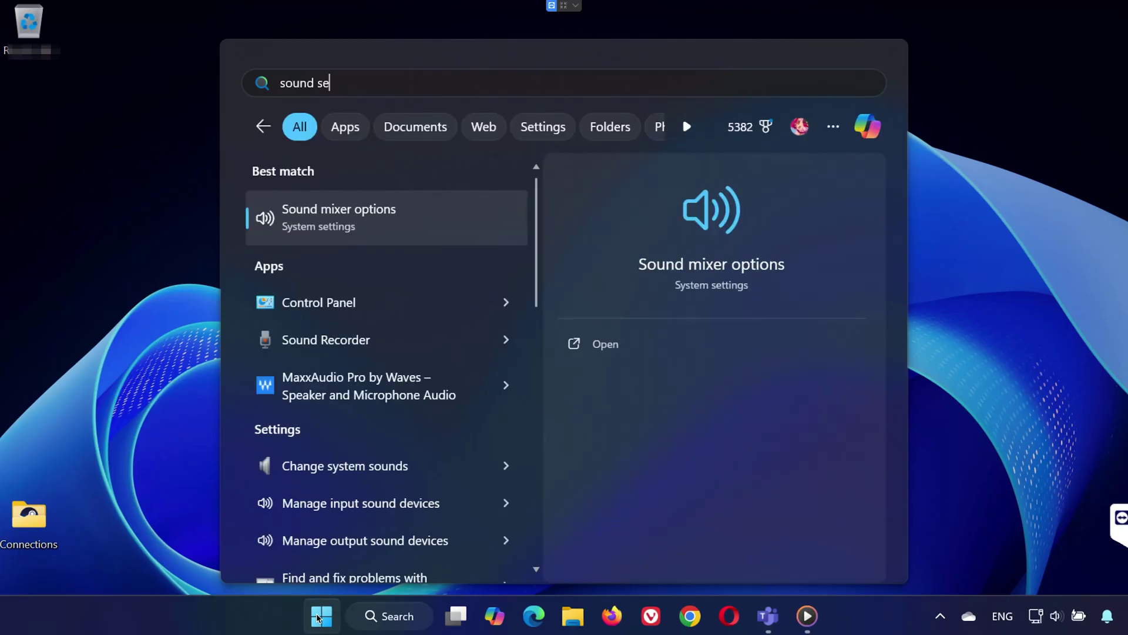
pyautogui.press('Return')
pyautogui.scroll(-5, 510, 501)
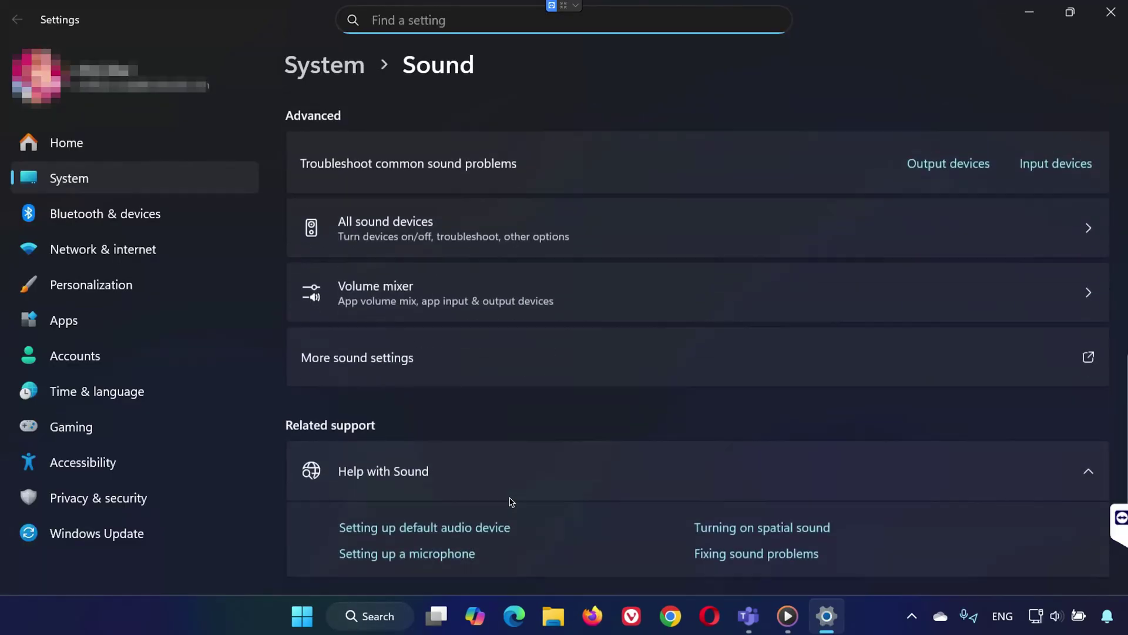
# Check Intel Speakers and Microphone Array are the Sound panel defaults, then switch to Teams
pyautogui.click(433, 426)
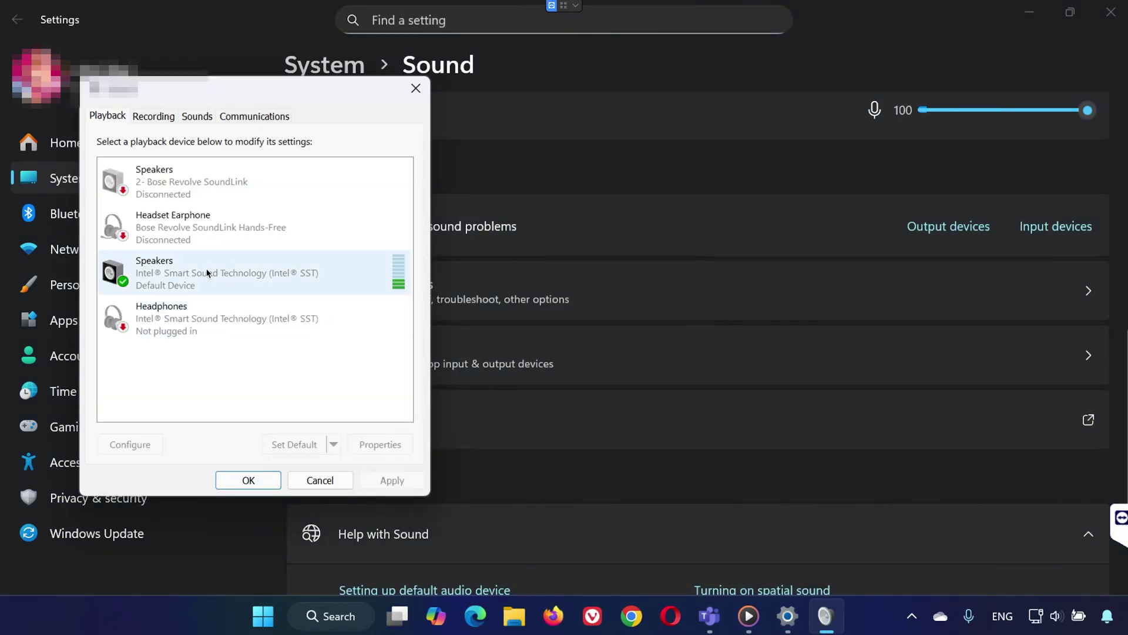
pyautogui.click(191, 274)
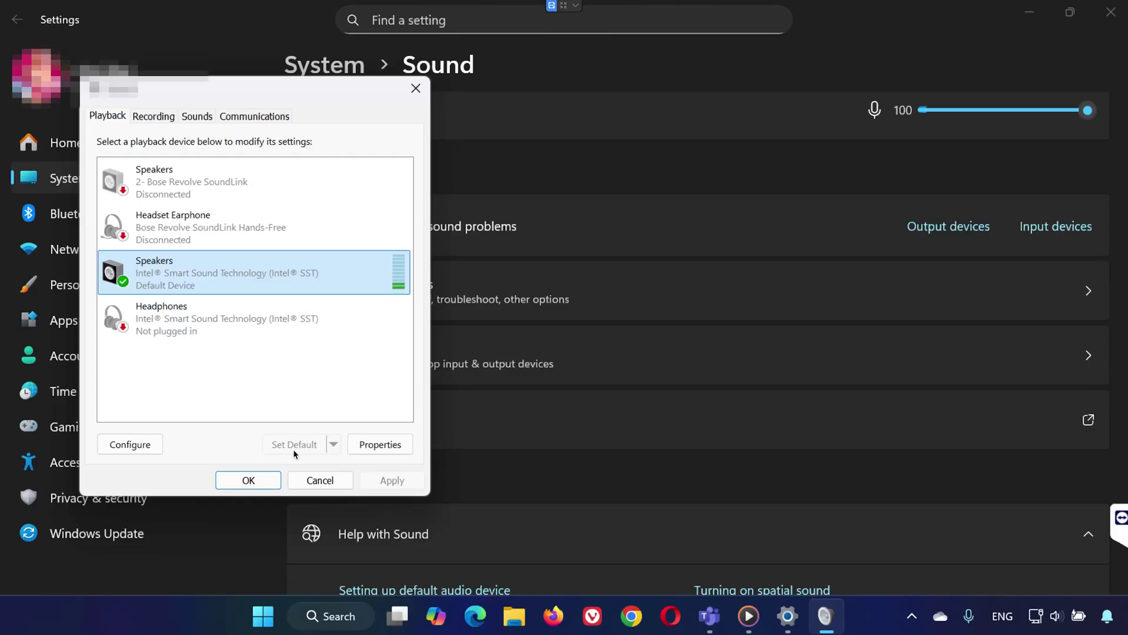
pyautogui.click(160, 117)
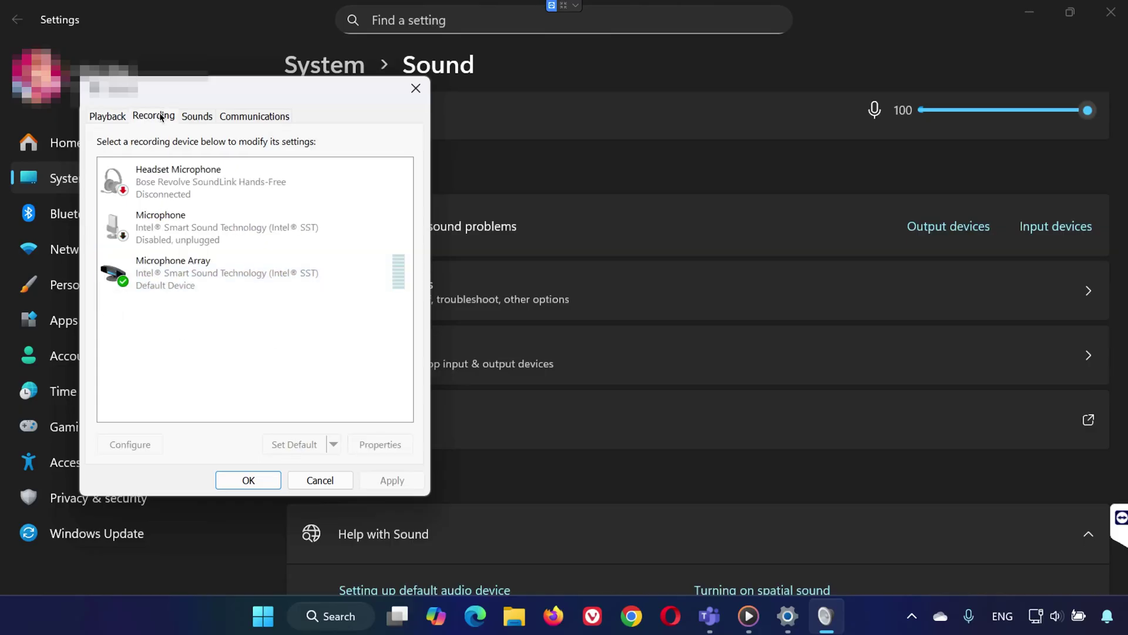
pyautogui.click(186, 282)
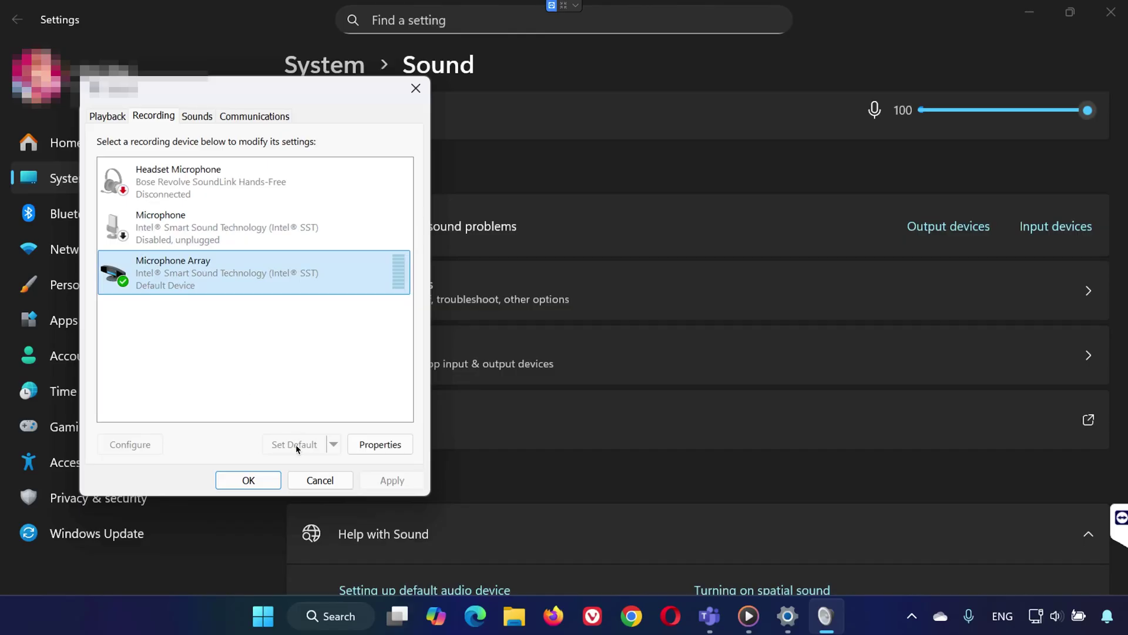
pyautogui.click(248, 480)
pyautogui.click(748, 616)
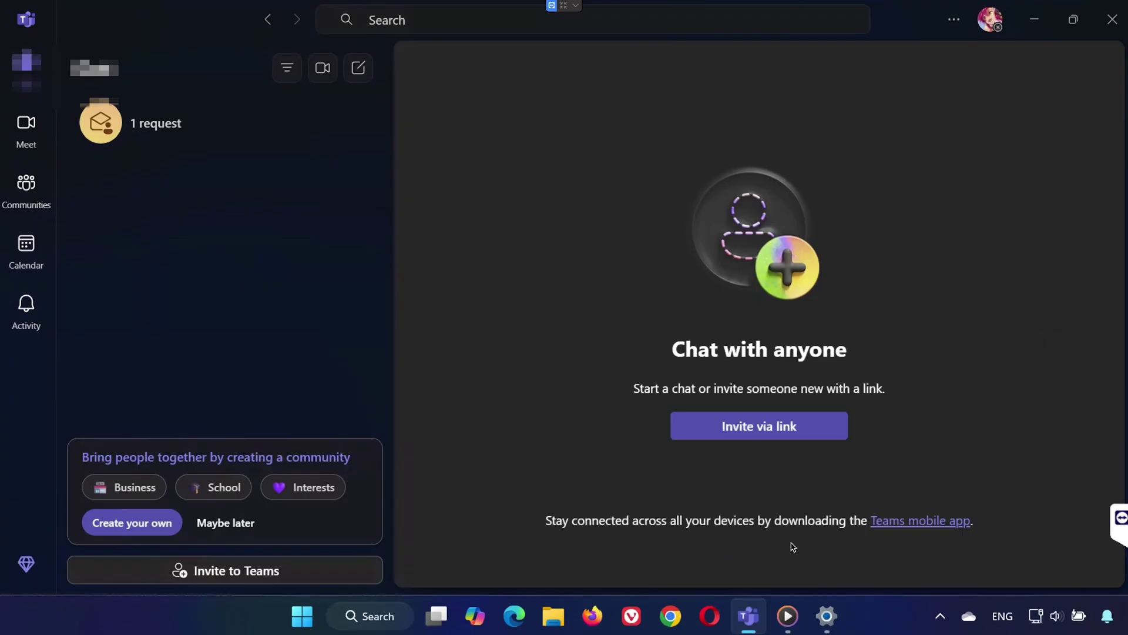
# Show the Teams Devices page listing Intel Speakers and the Microphone Array as audio devices
pyautogui.click(954, 20)
pyautogui.click(911, 98)
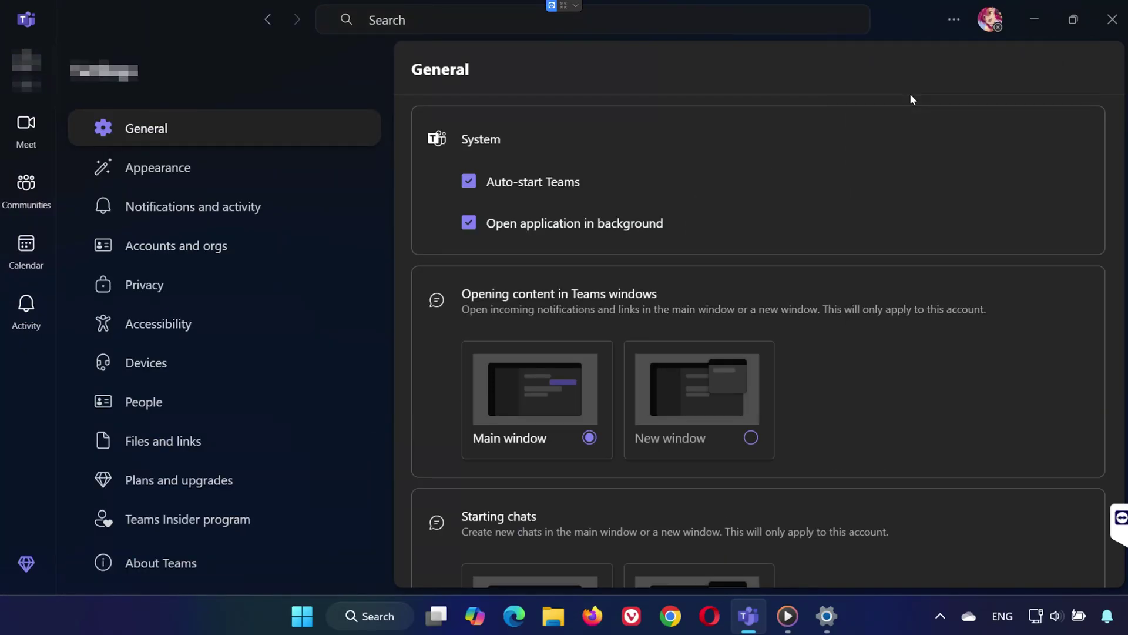
pyautogui.click(151, 366)
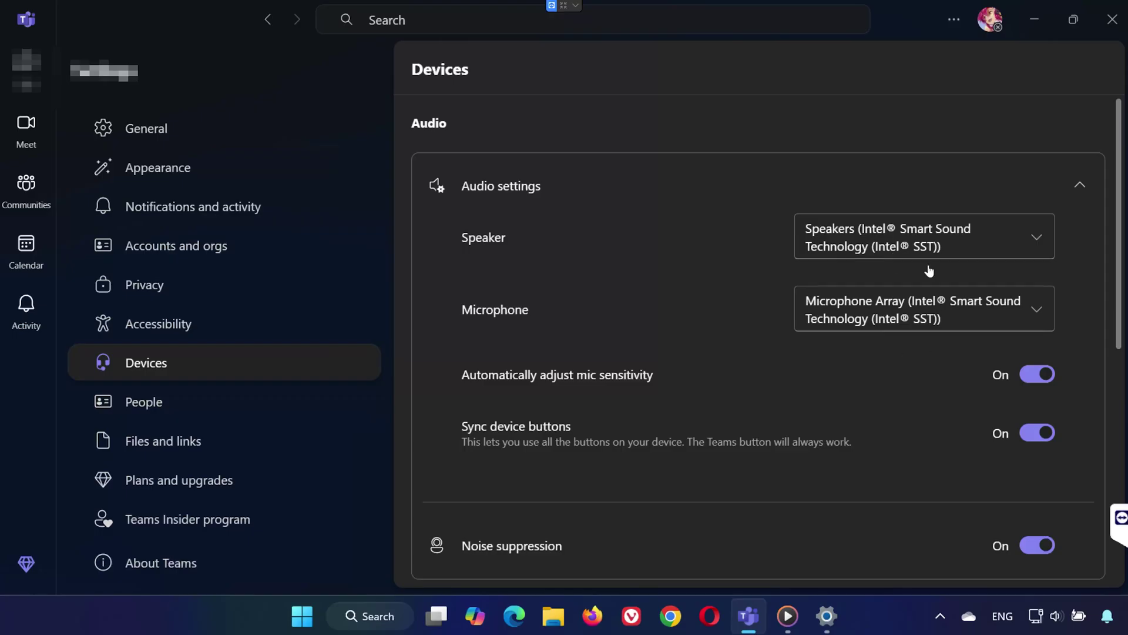